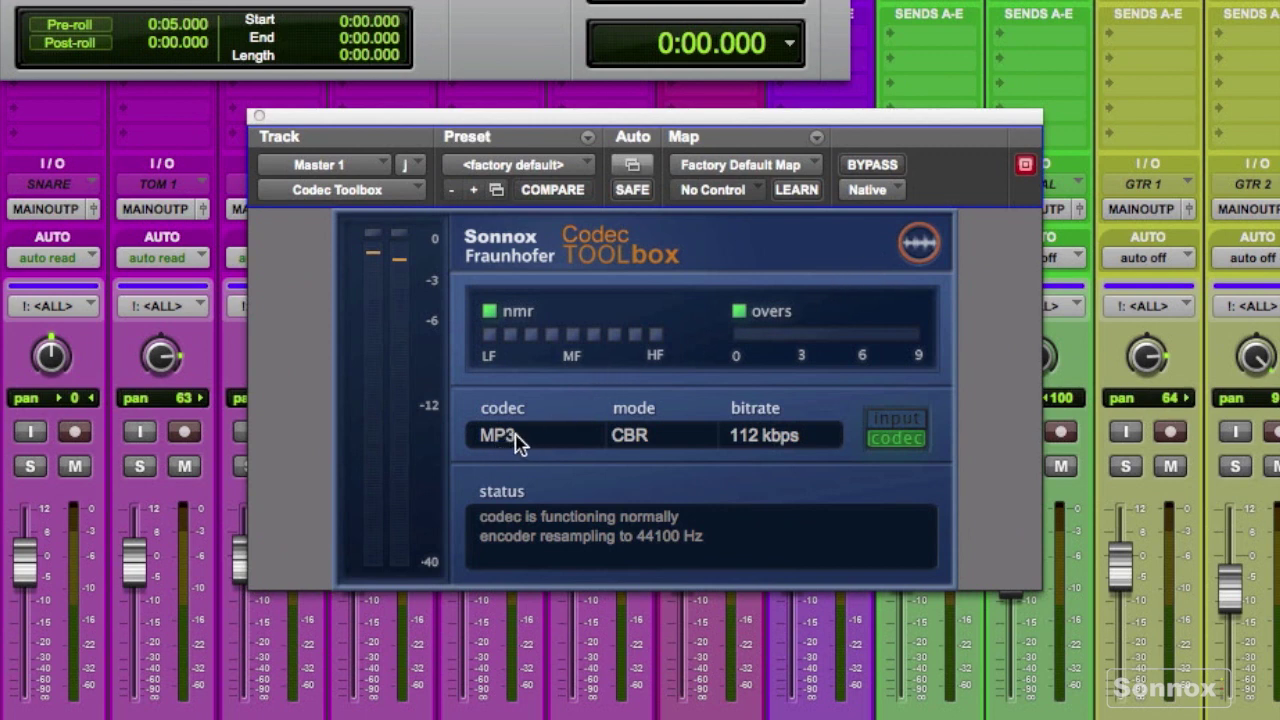
Start playback to hear the mix through Codec Toolbox at MP3 CBR 112 kbps.
key("space")
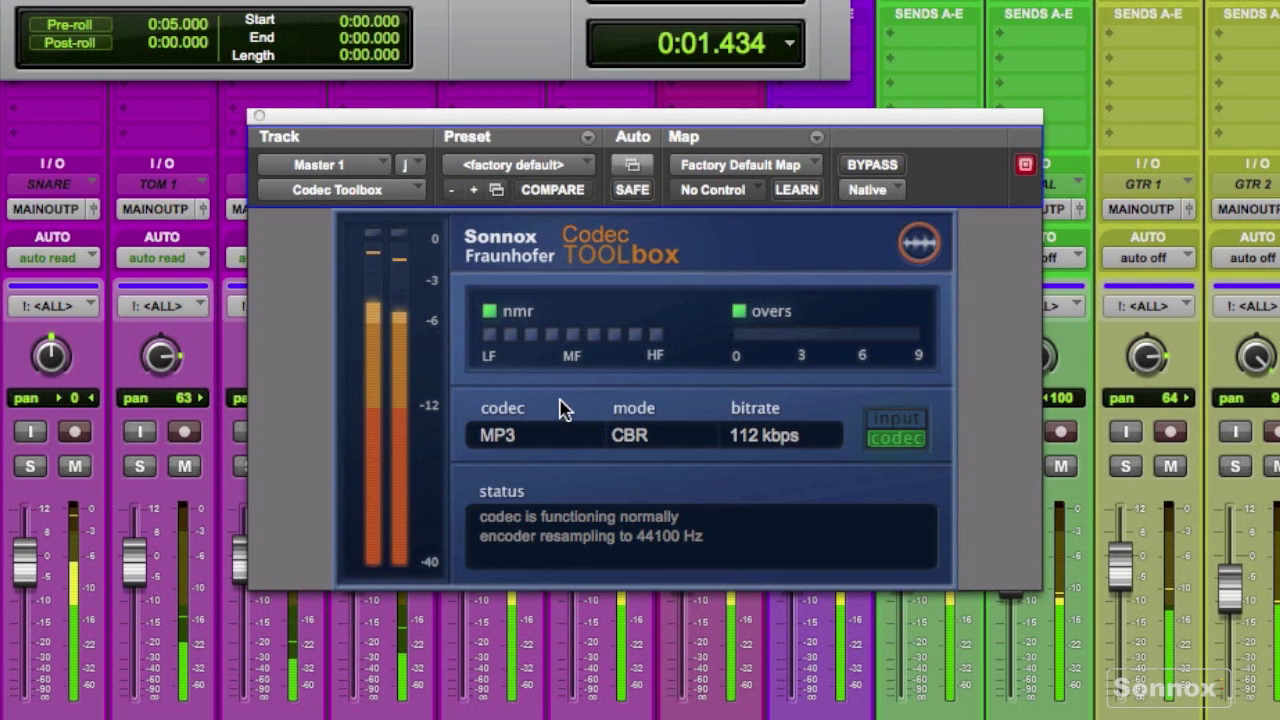
Audition the MP3 CBR bitrate at 320, 112 and 192 kbps during playback.
left_click(760, 435)
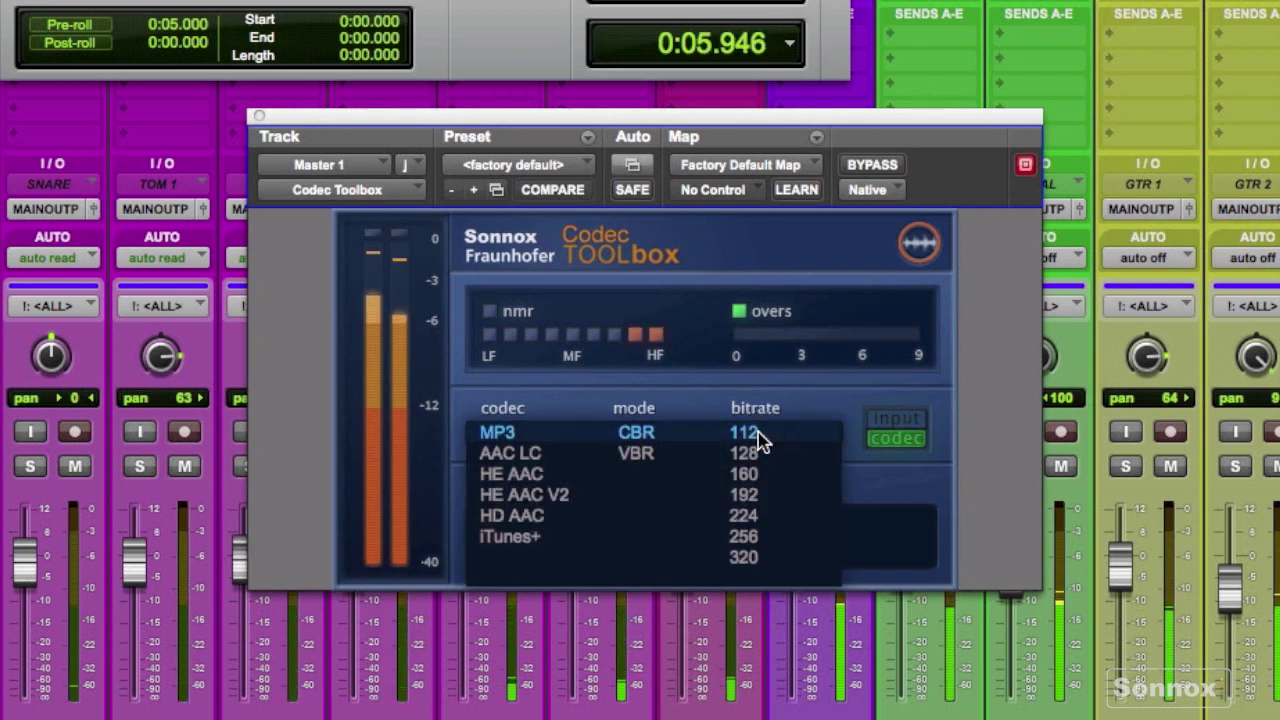
left_click(750, 560)
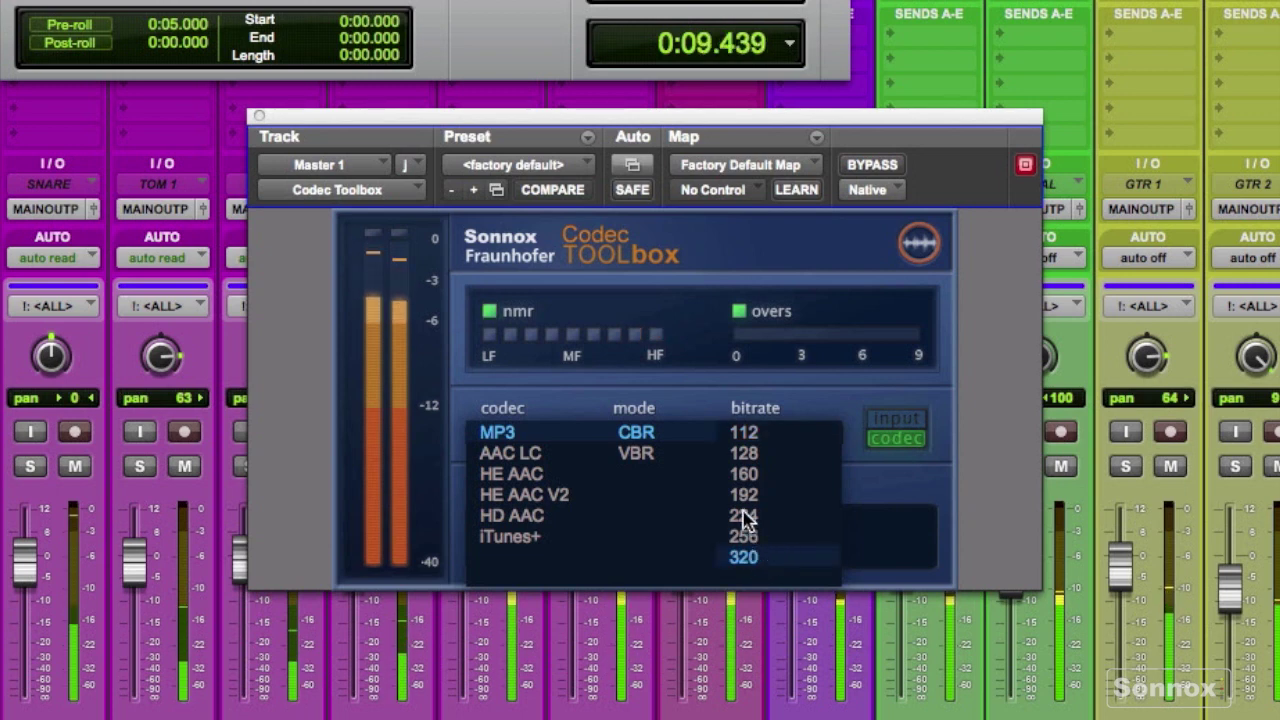
left_click(746, 434)
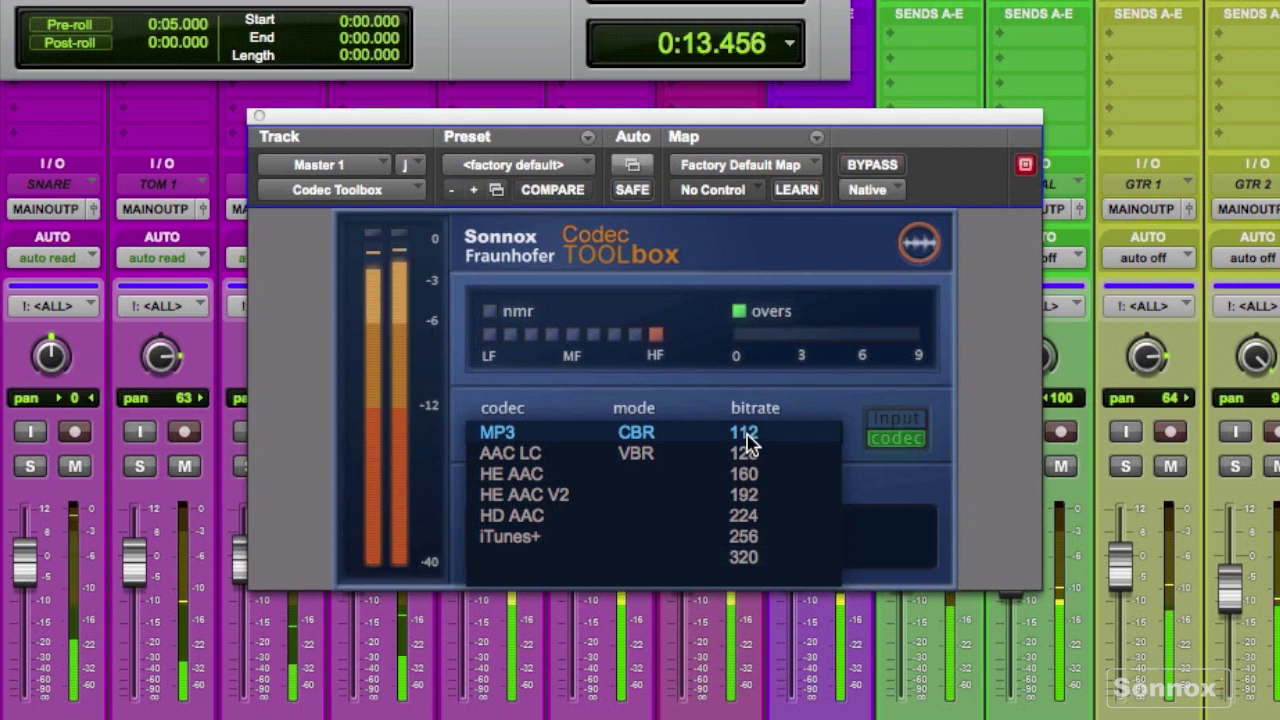
left_click(683, 417)
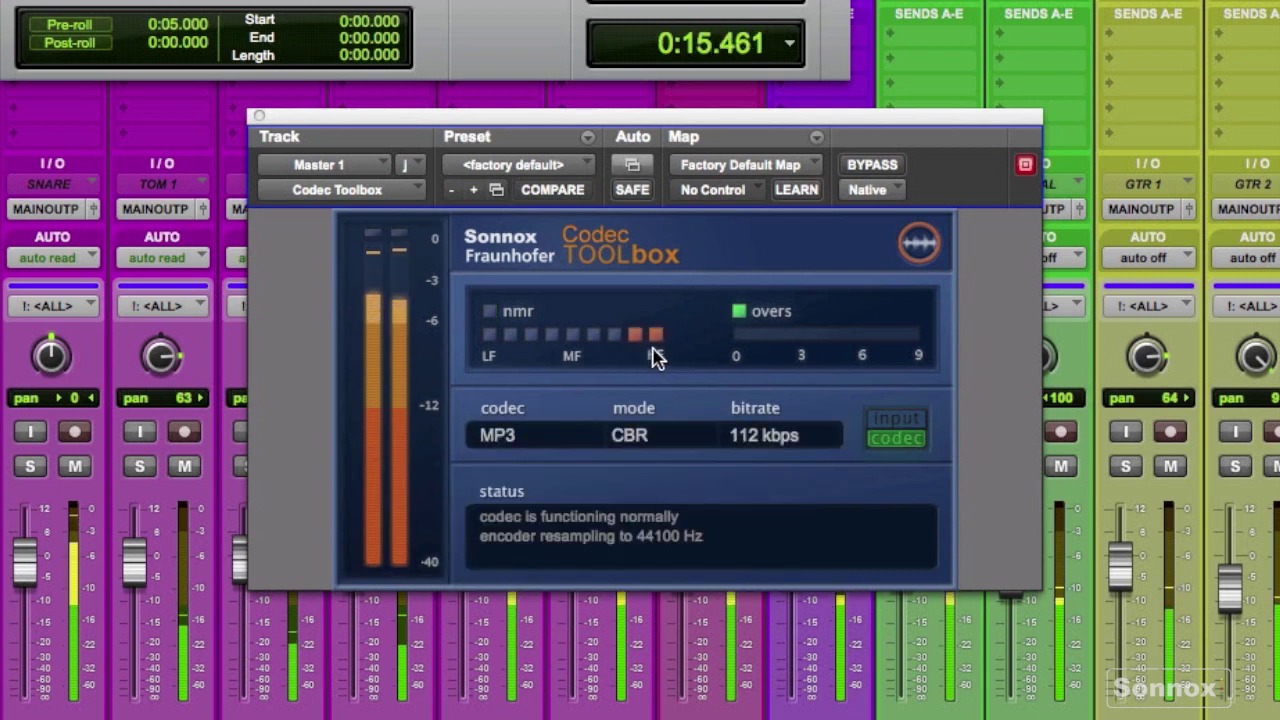
left_click(785, 437)
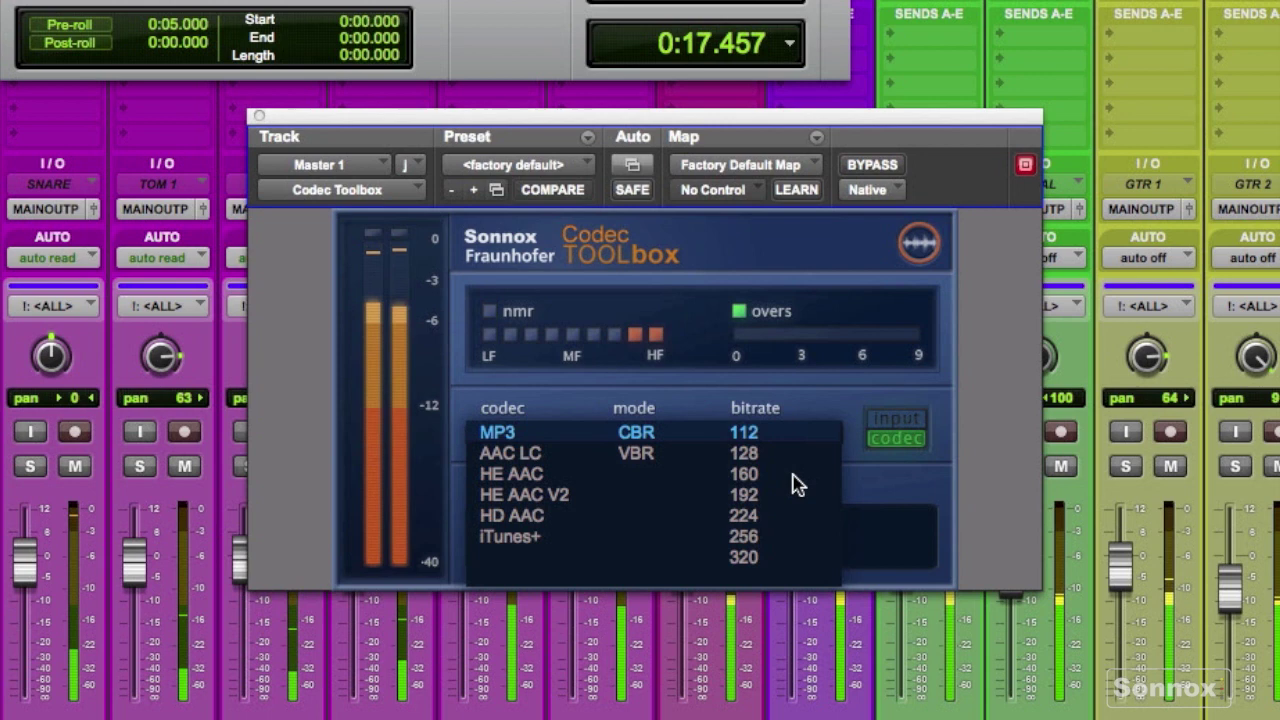
left_click(752, 495)
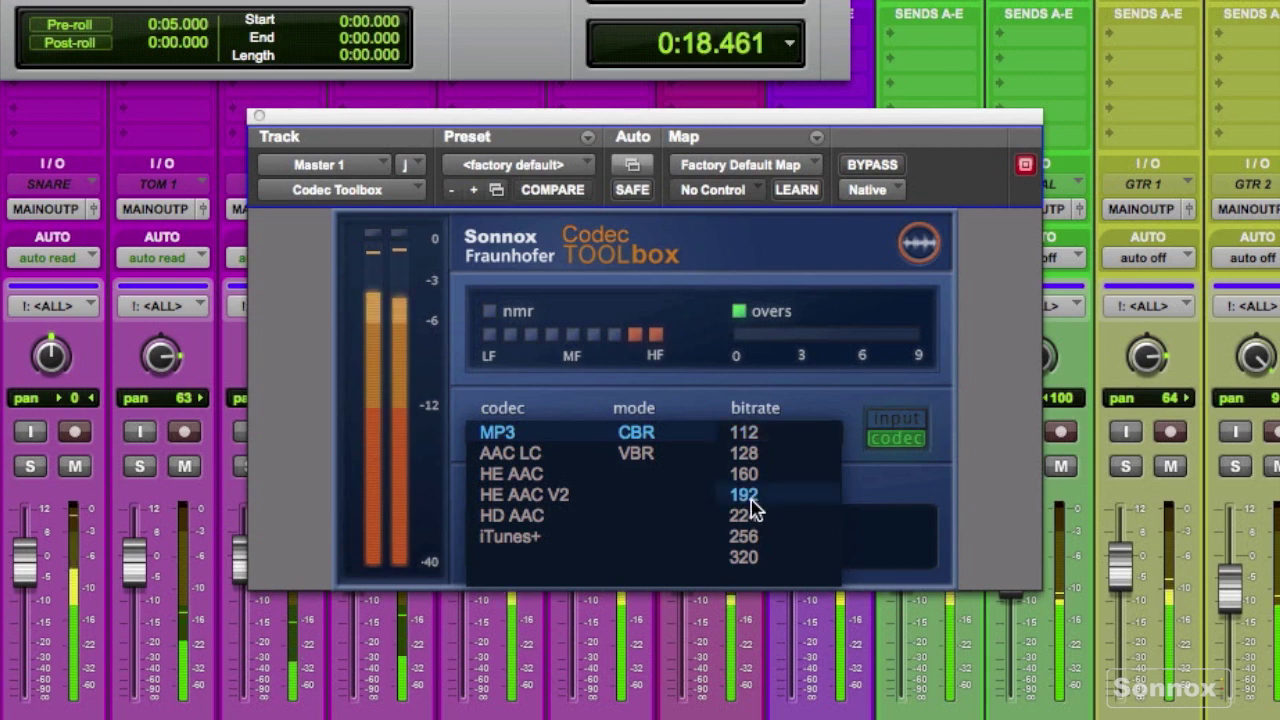
left_click(697, 437)
Settle on 320 kbps as the bitrate and stop playback.
left_click(762, 436)
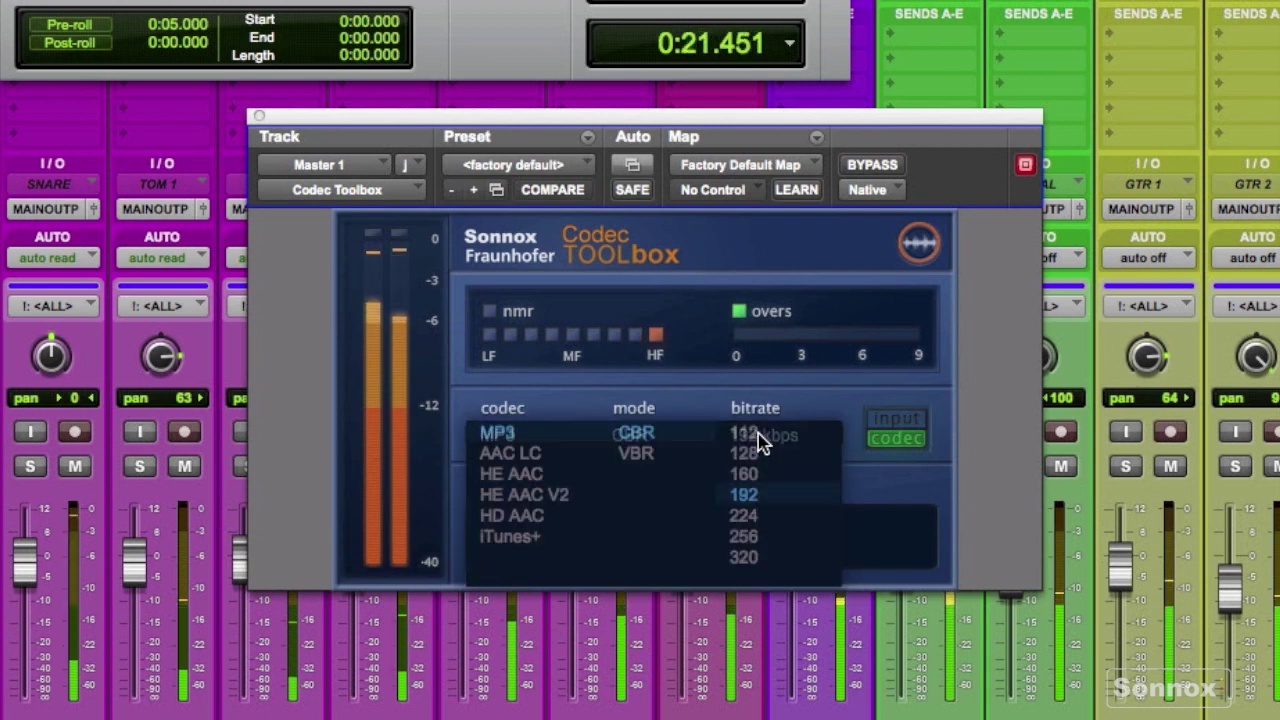
left_click(762, 559)
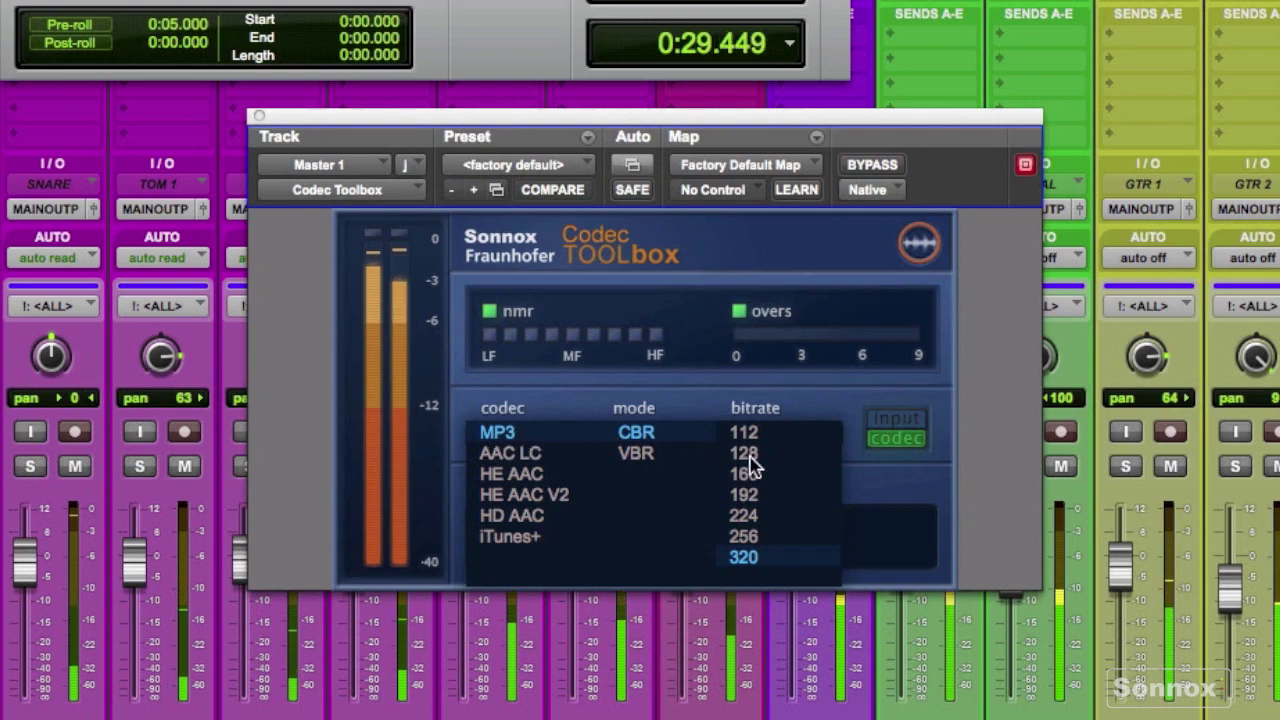
key("space")
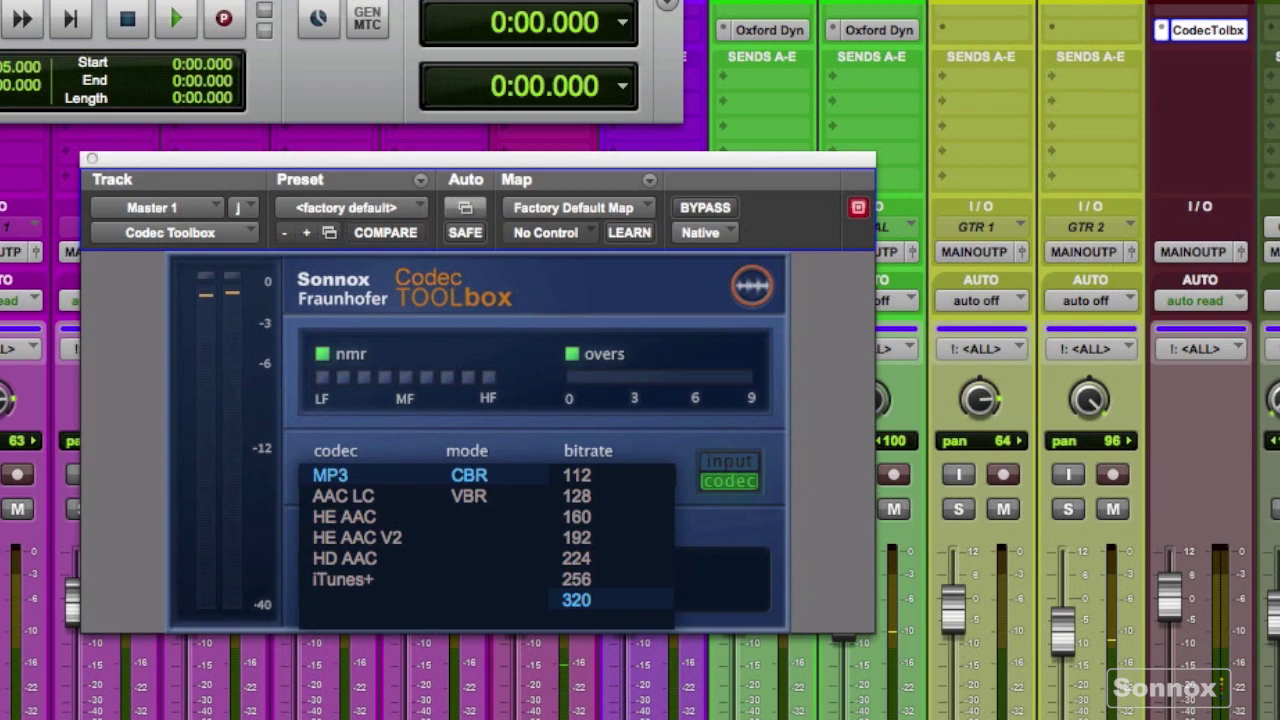
Reopen the Codec Toolbox window and compare the unencoded input with the 320 kbps codec output, ending on codec.
left_click(1208, 37)
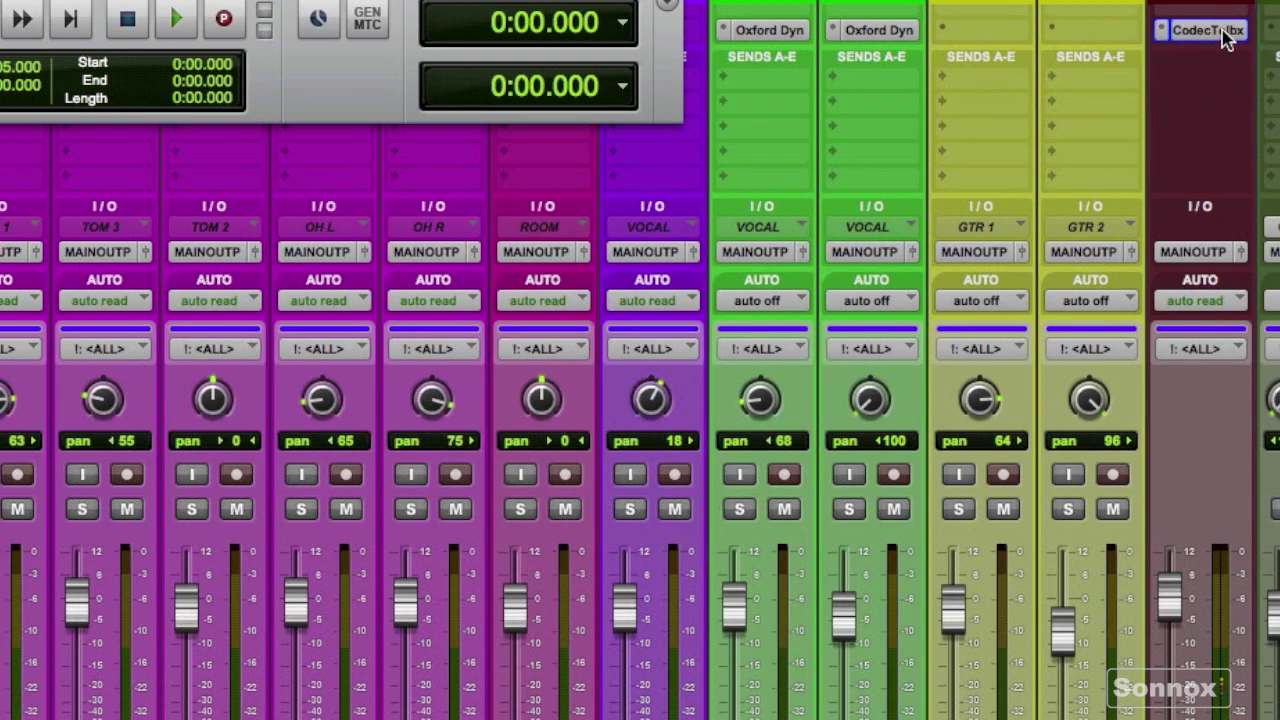
left_click(1195, 37)
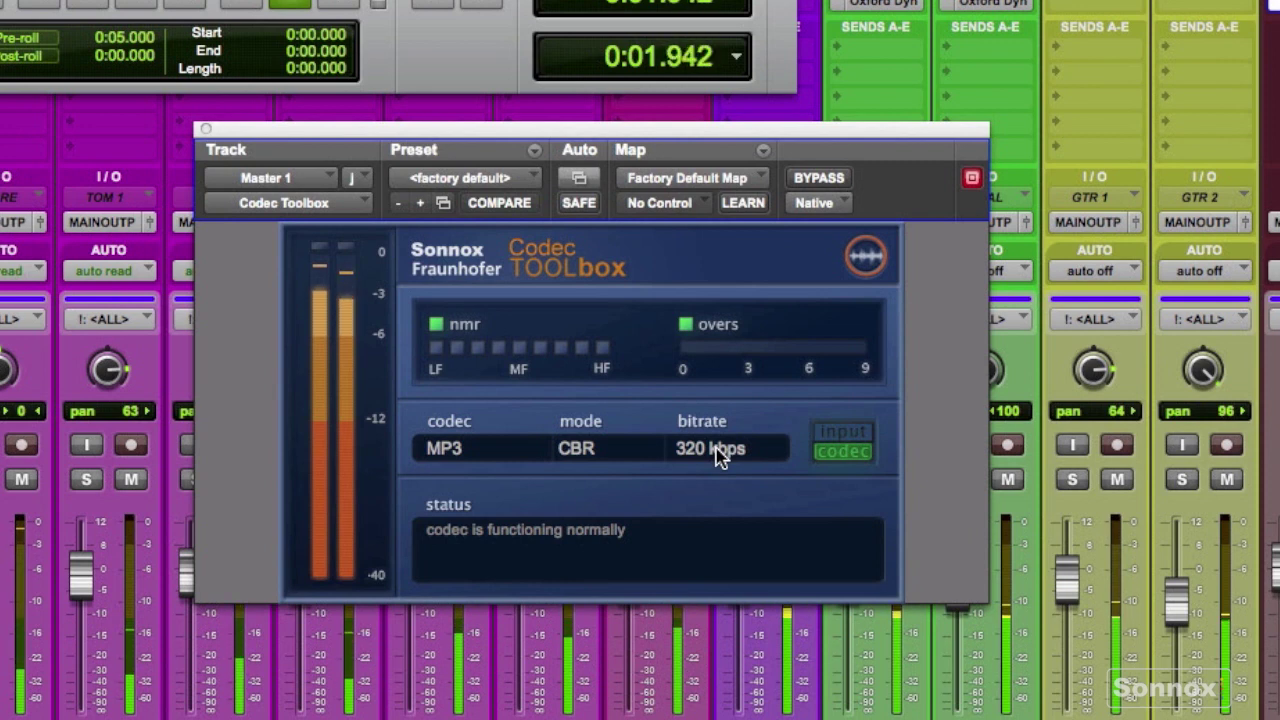
left_click(843, 434)
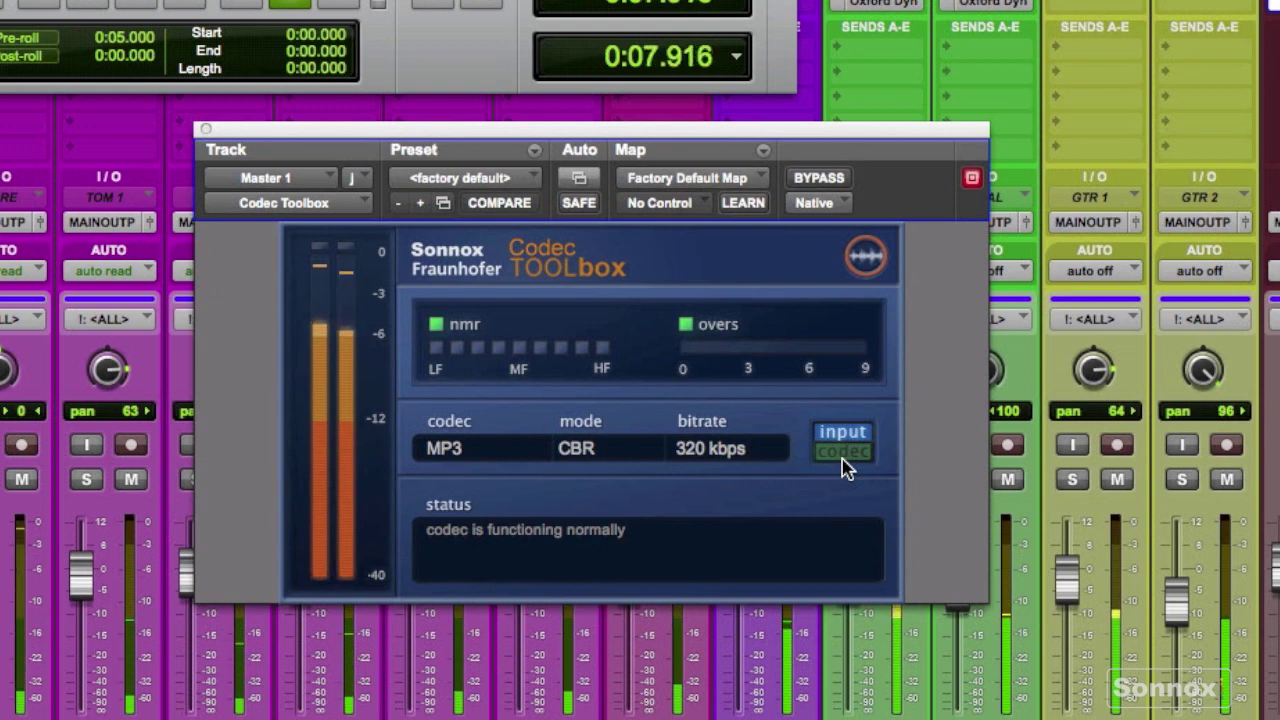
left_click(843, 461)
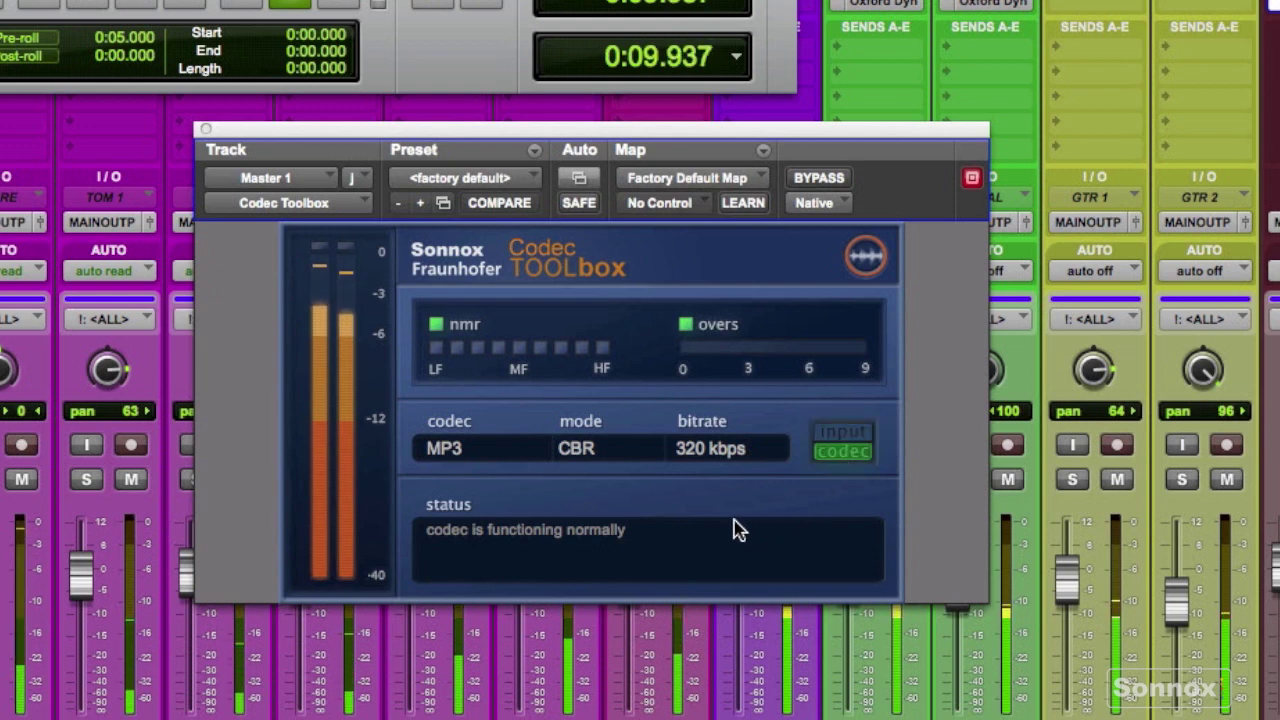
Launch Codec Toolbox Manager and browse from Music to the Desktop's TV CLIENT MIXES folder.
left_click(865, 256)
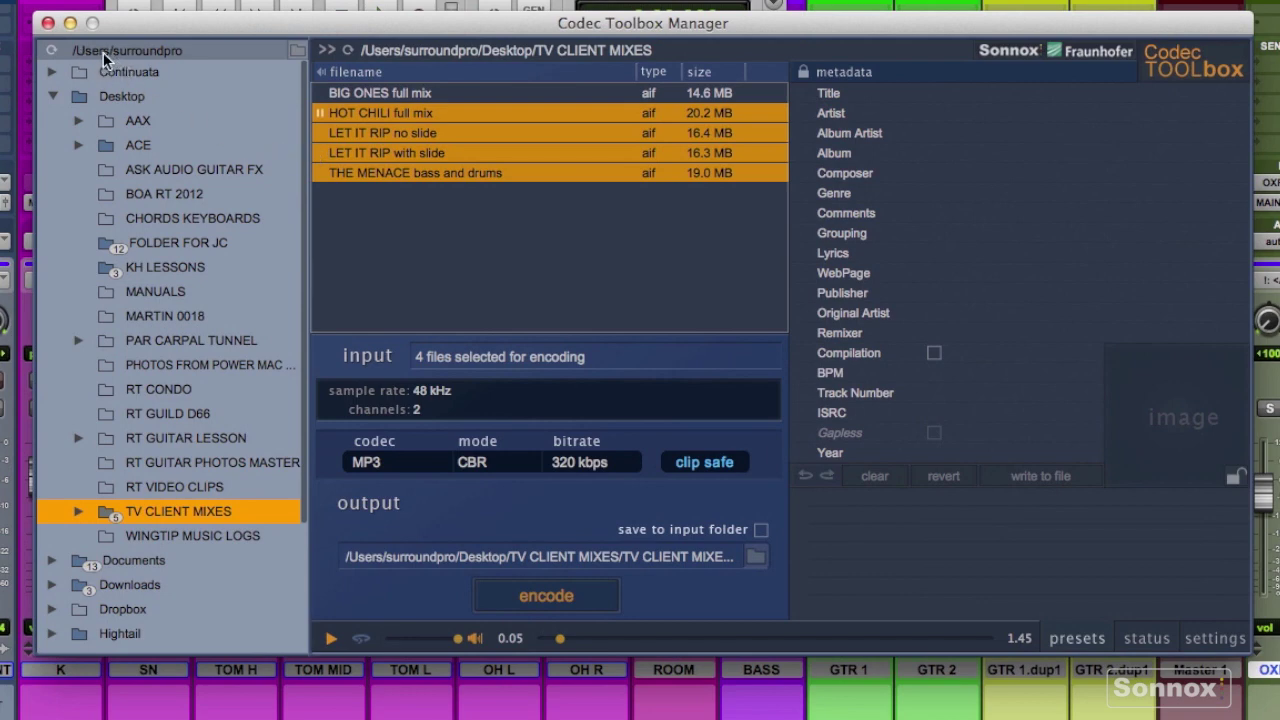
left_click(103, 52)
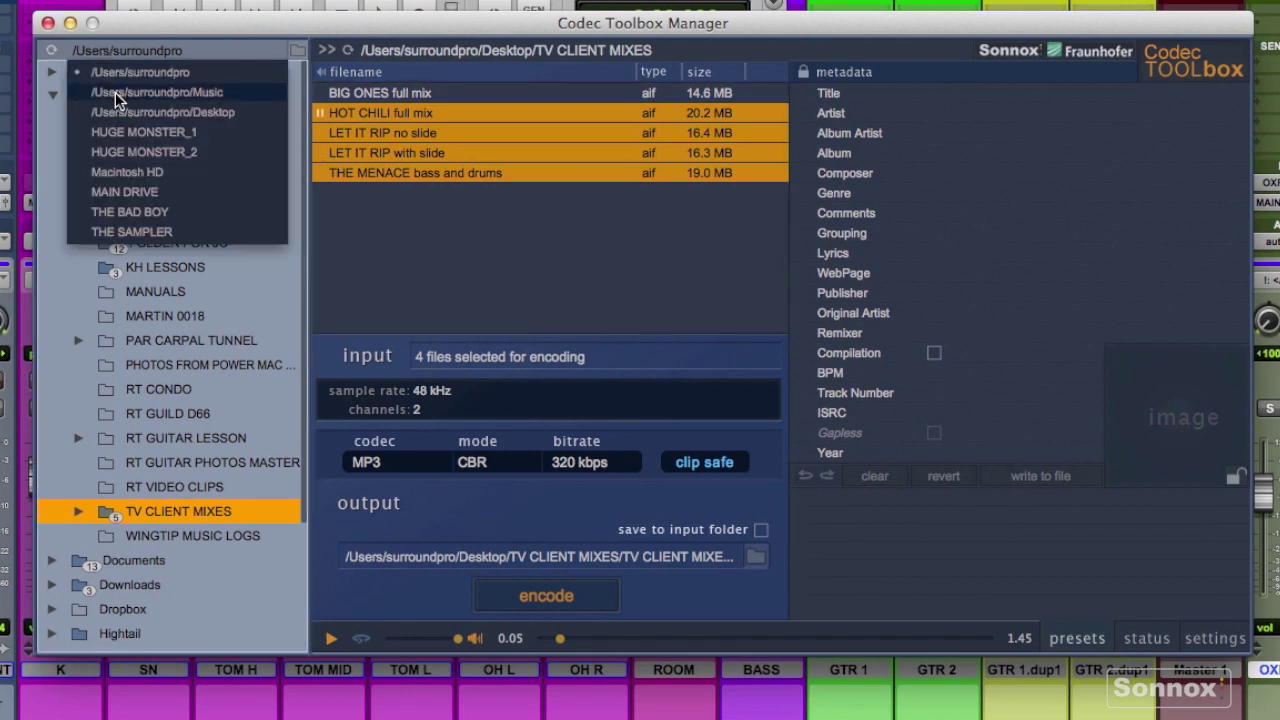
left_click(115, 92)
left_click(125, 50)
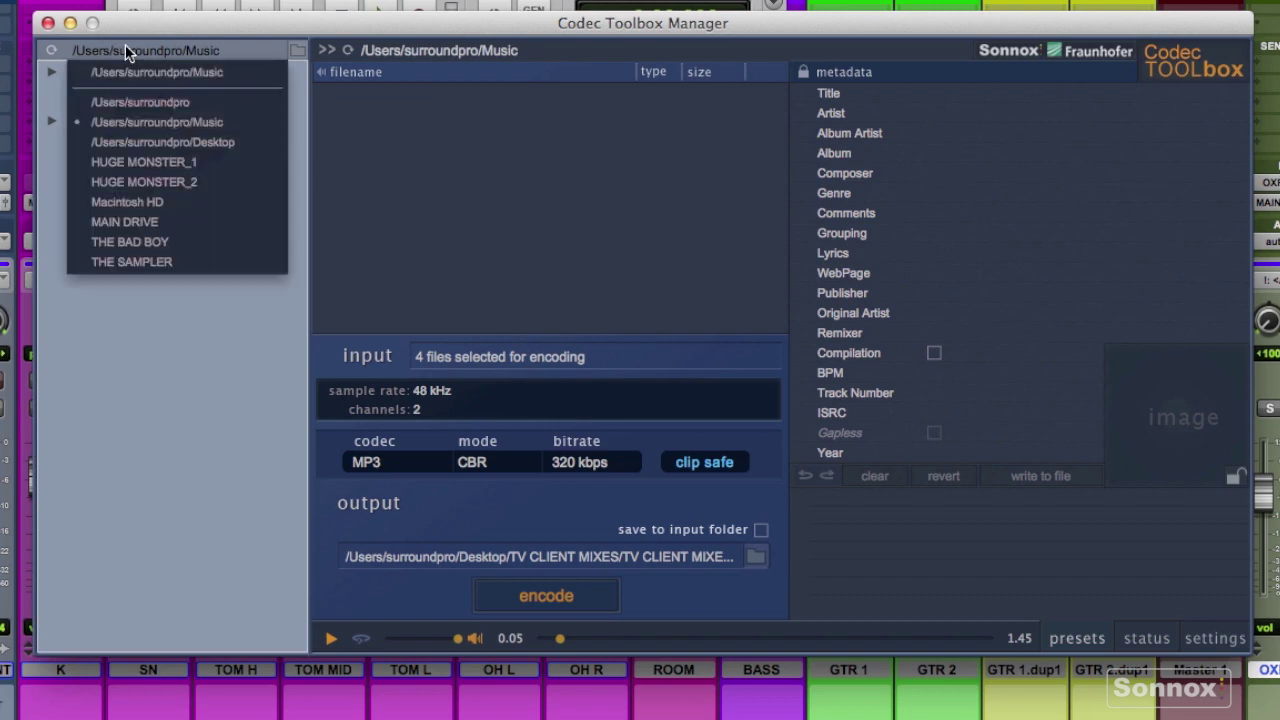
left_click(130, 145)
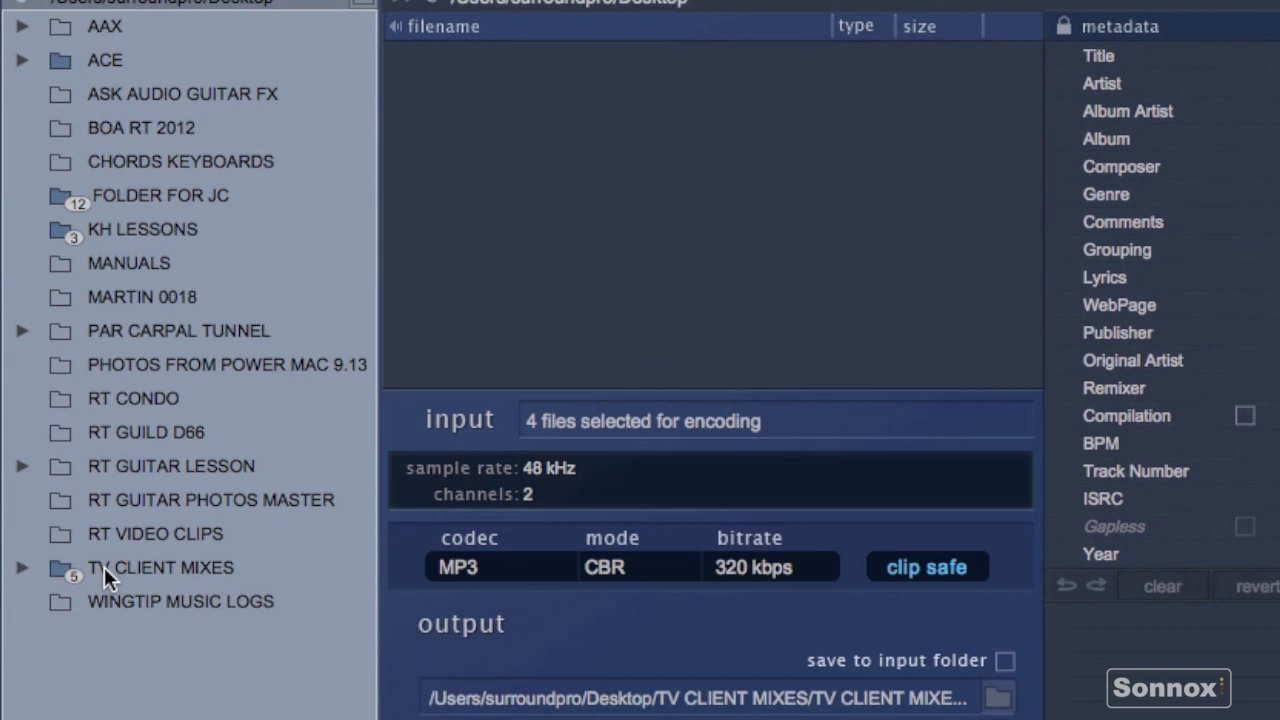
left_click(180, 590)
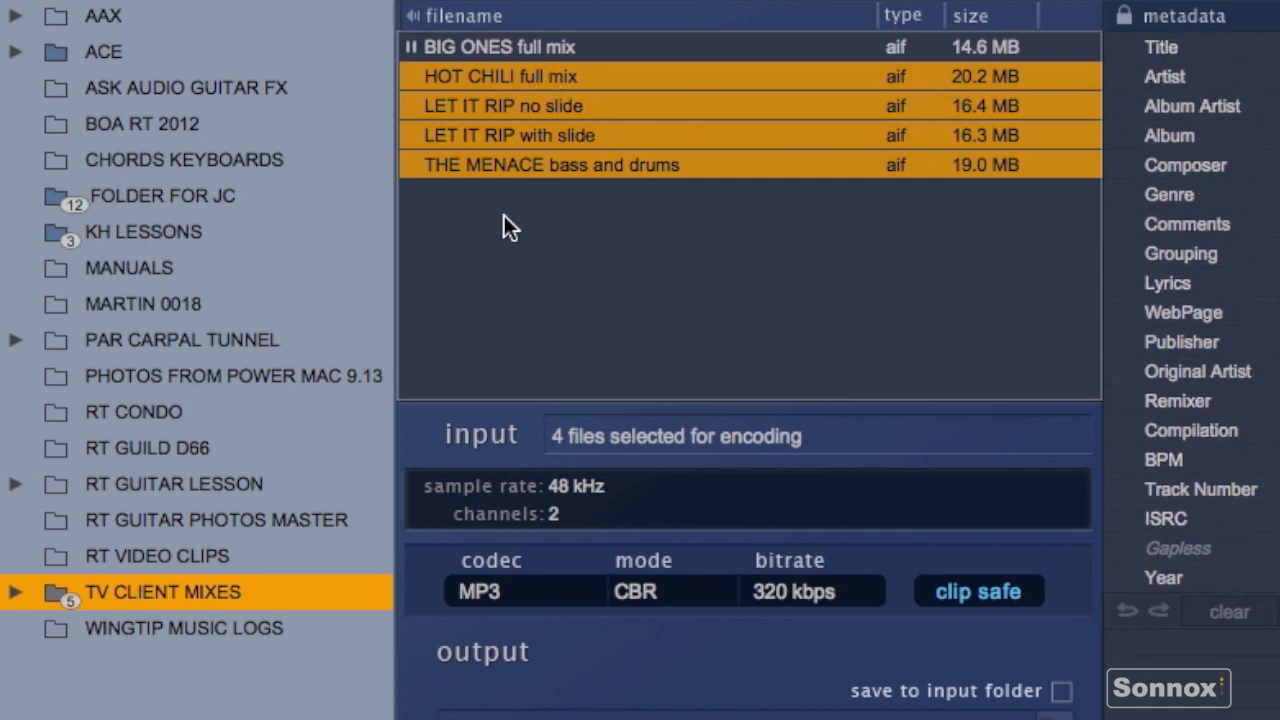
Inspect THE MENACE bass and drums, toggle clip safe off and on, and select all five mixes.
left_click(489, 167)
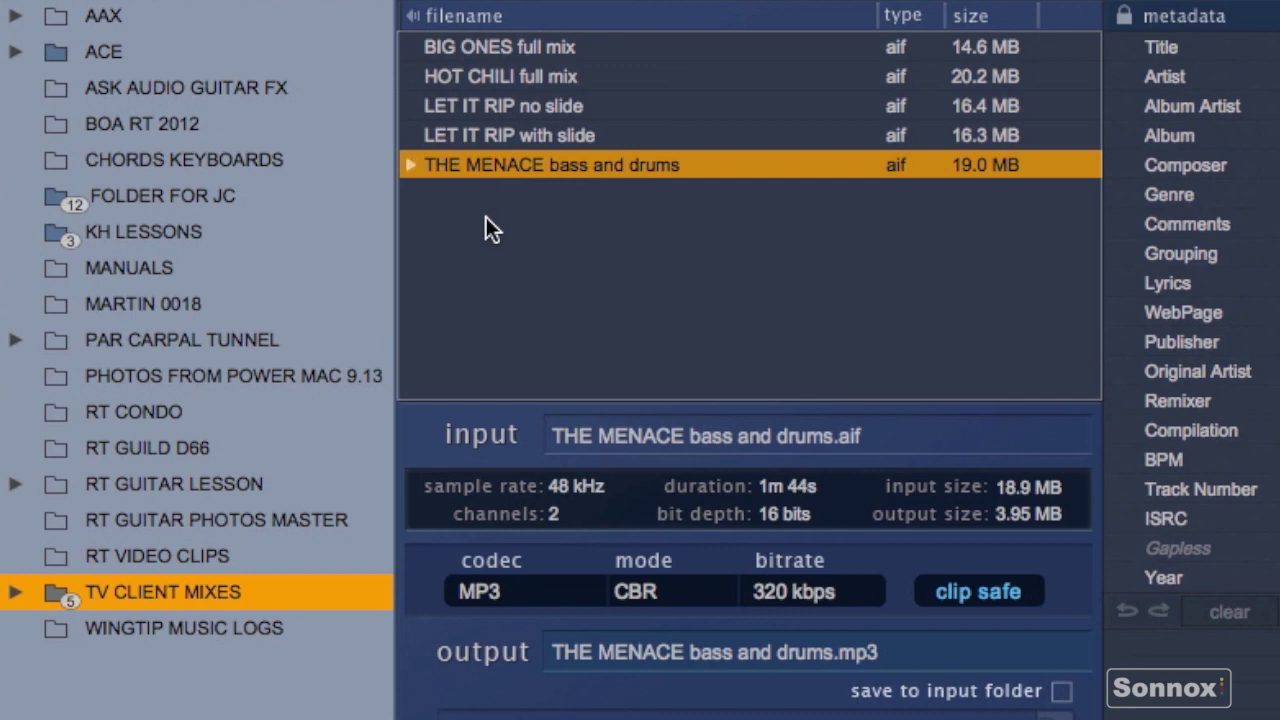
left_click(469, 48, "shift")
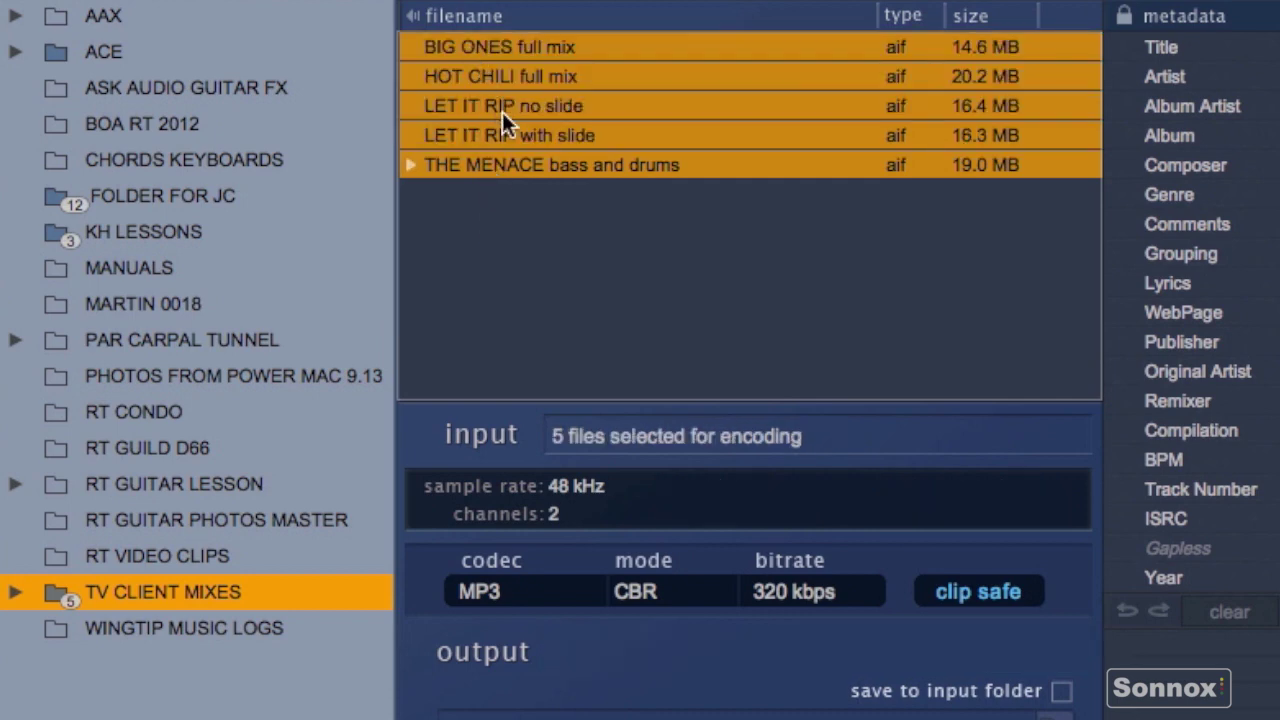
left_click(968, 596)
left_click(945, 600)
left_click(559, 172)
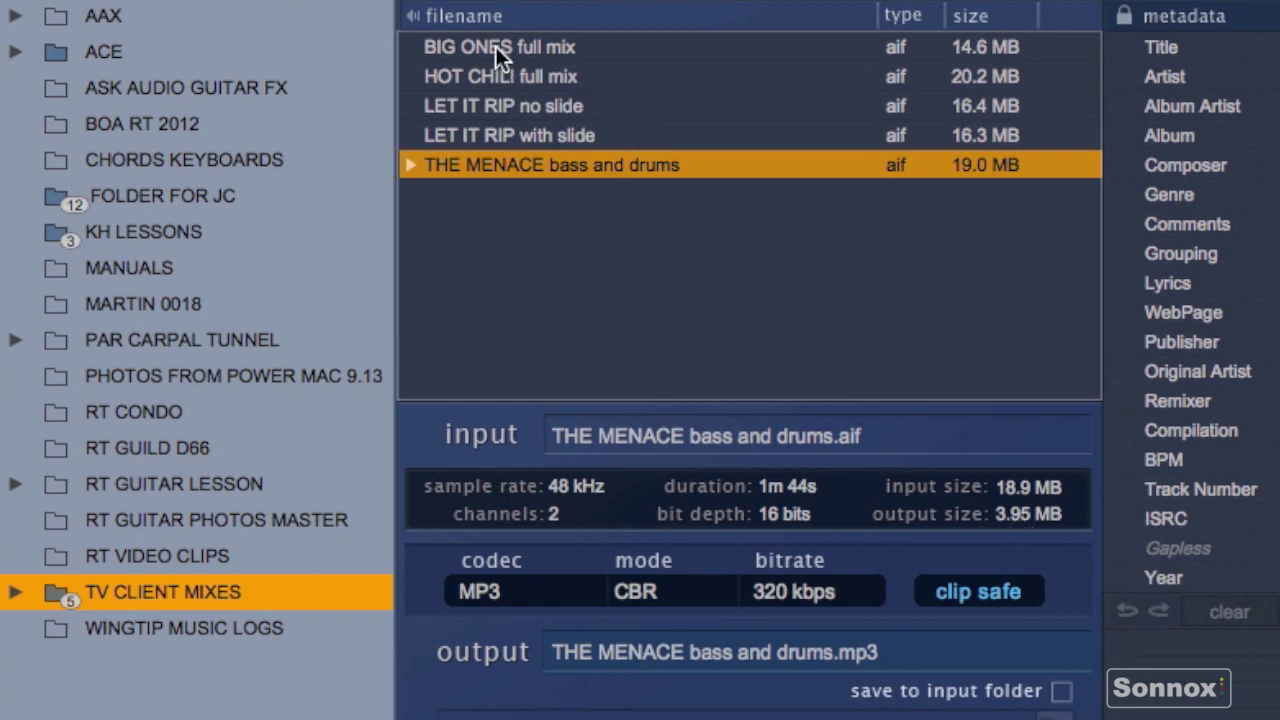
left_click(496, 47, "shift")
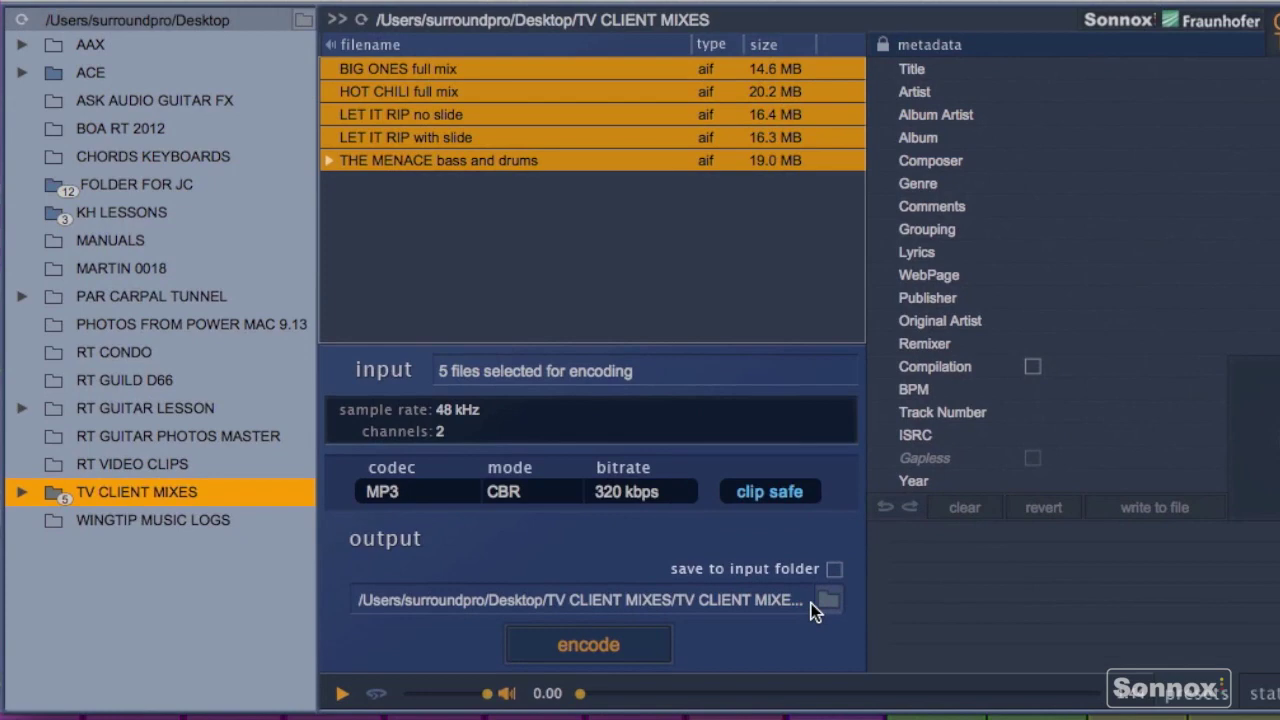
Set the output folder to TV CLIENT MIXES MP3 inside TV CLIENT MIXES.
left_click(895, 638)
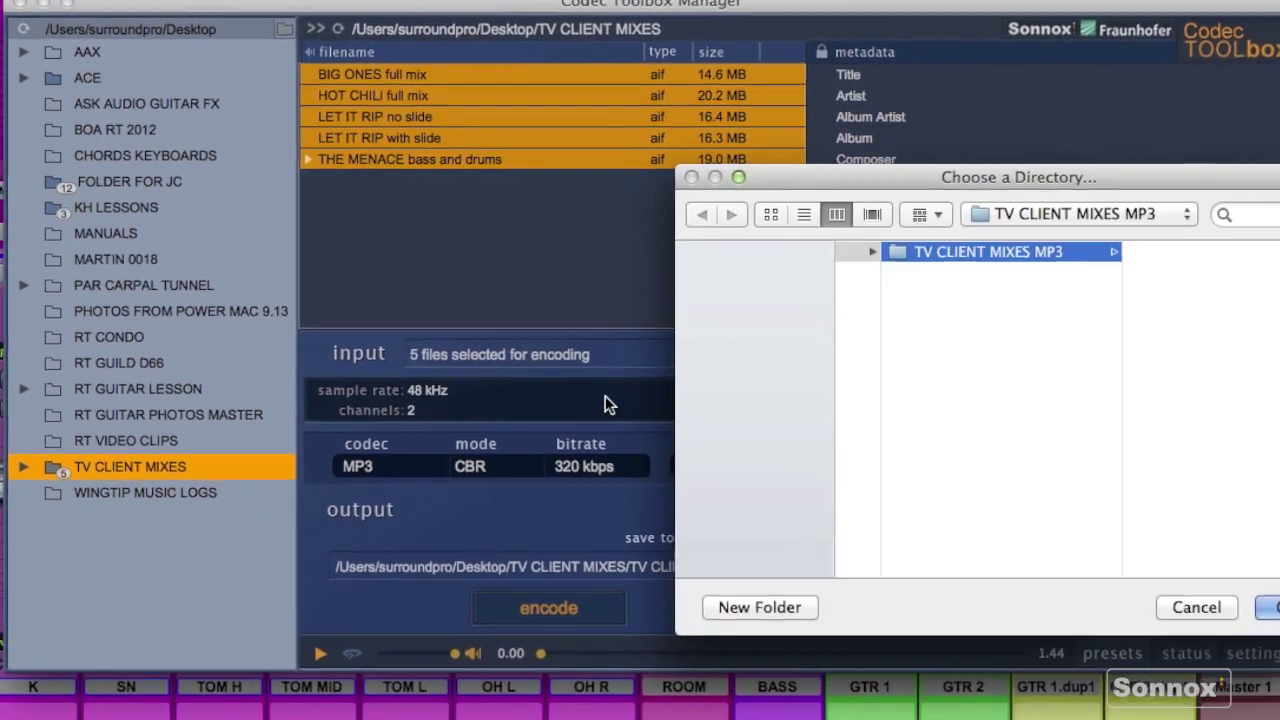
left_click_drag(725, 181, 389, 19)
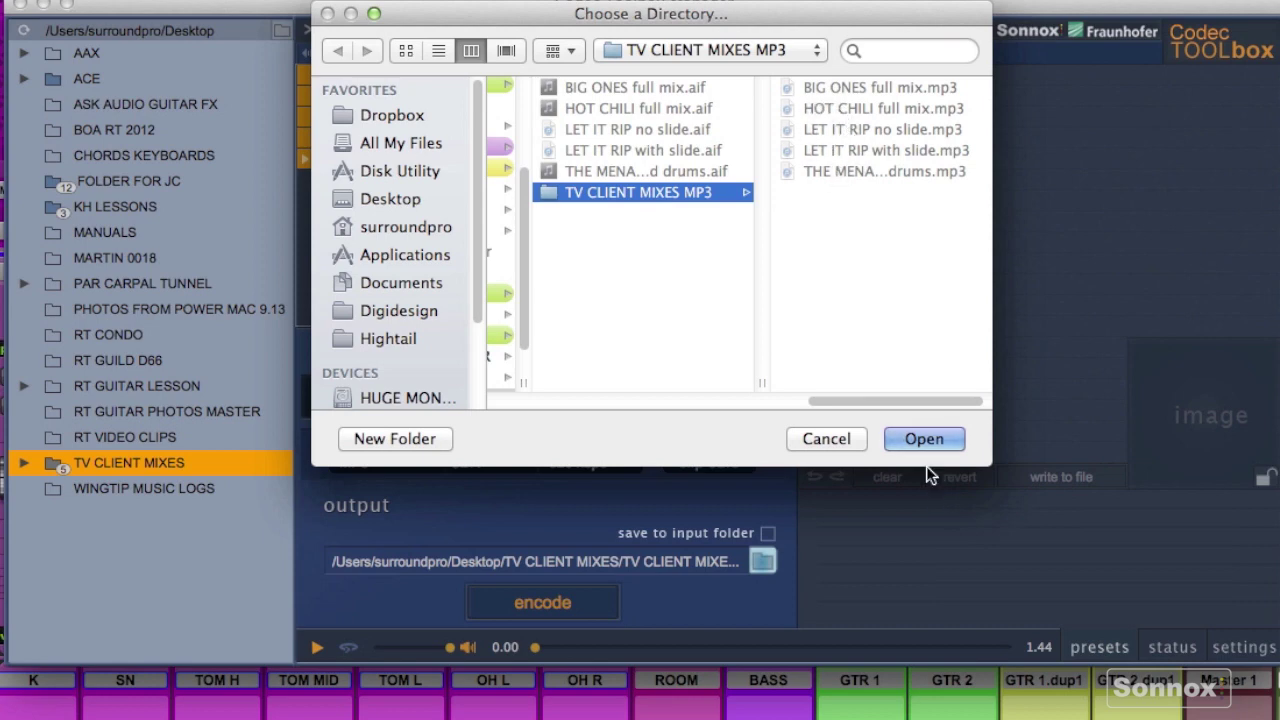
left_click(920, 439)
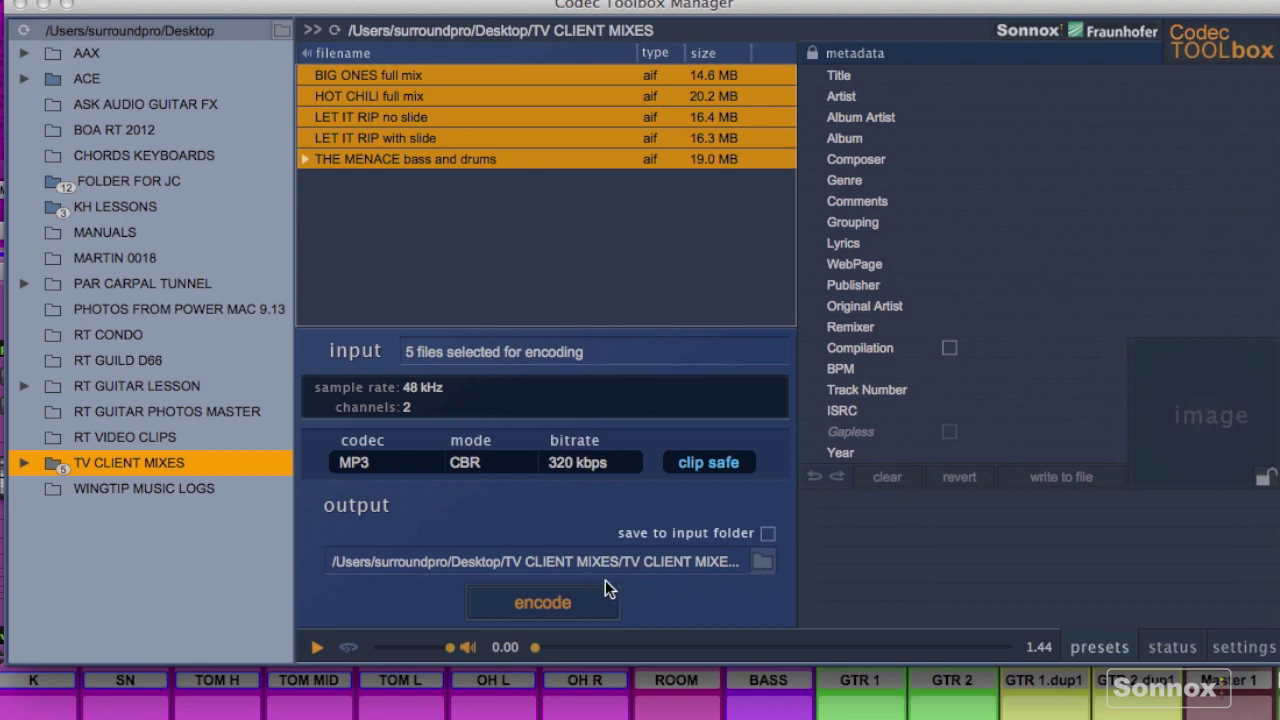
Encode the five mixes to 320 kbps MP3, replacing the existing files.
left_click(545, 605)
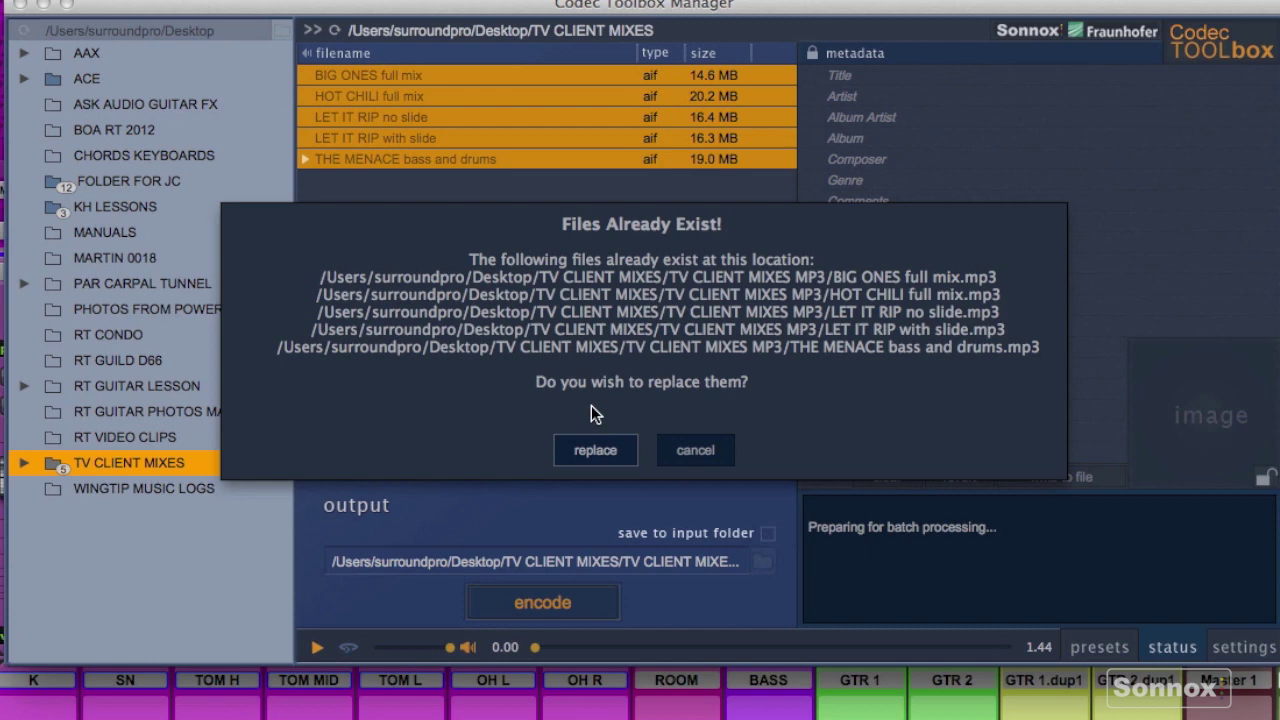
left_click(592, 458)
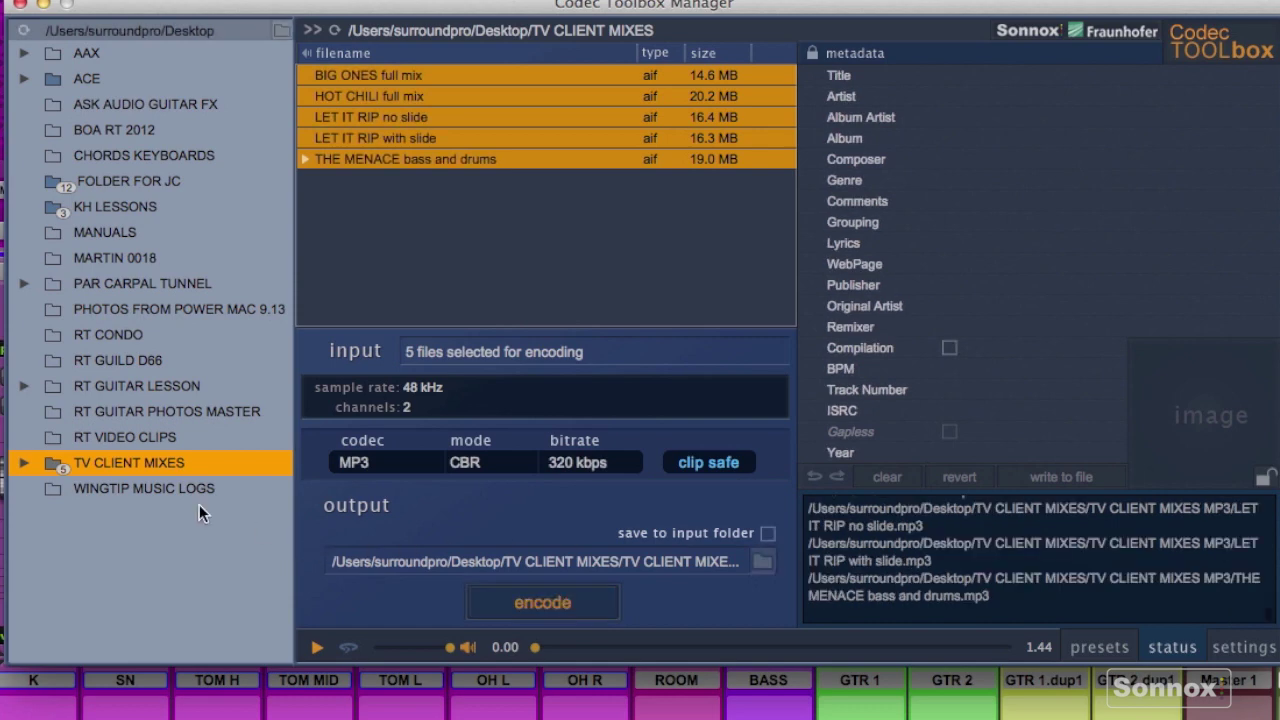
Show the five new mp3 files in the TV CLIENT MIXES MP3 subfolder and shift the window down.
left_click(25, 463)
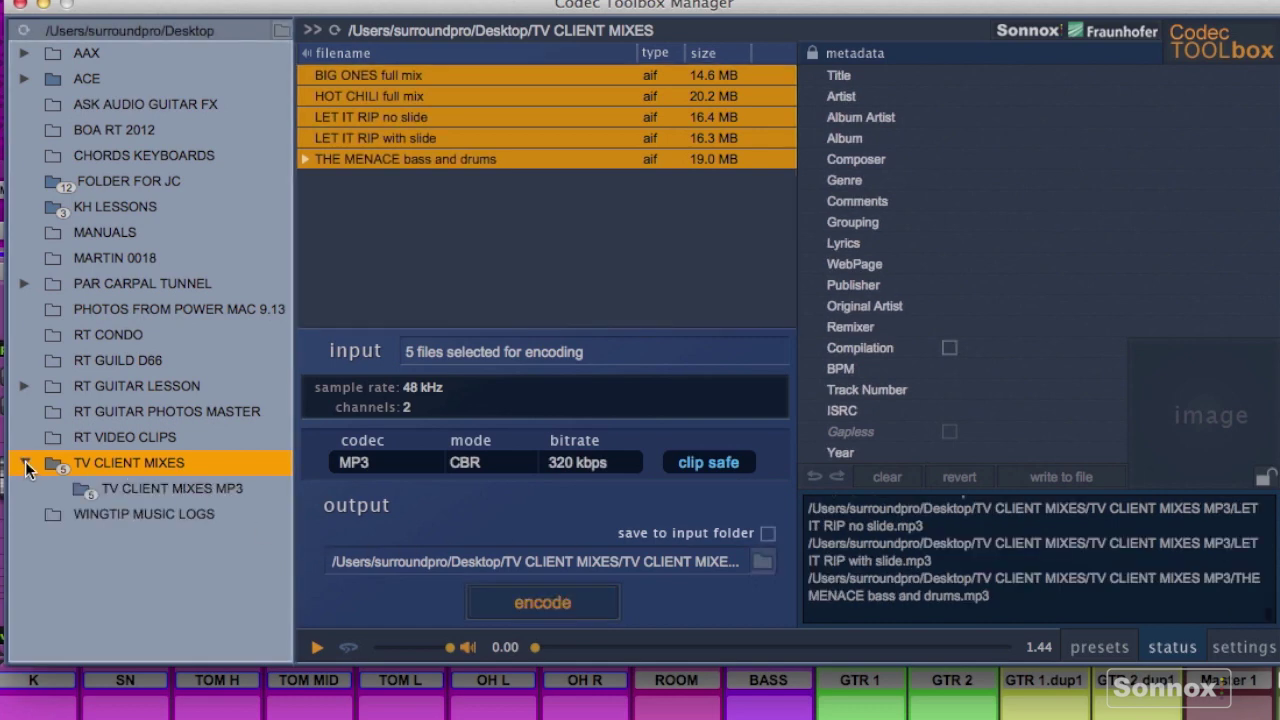
left_click(137, 487)
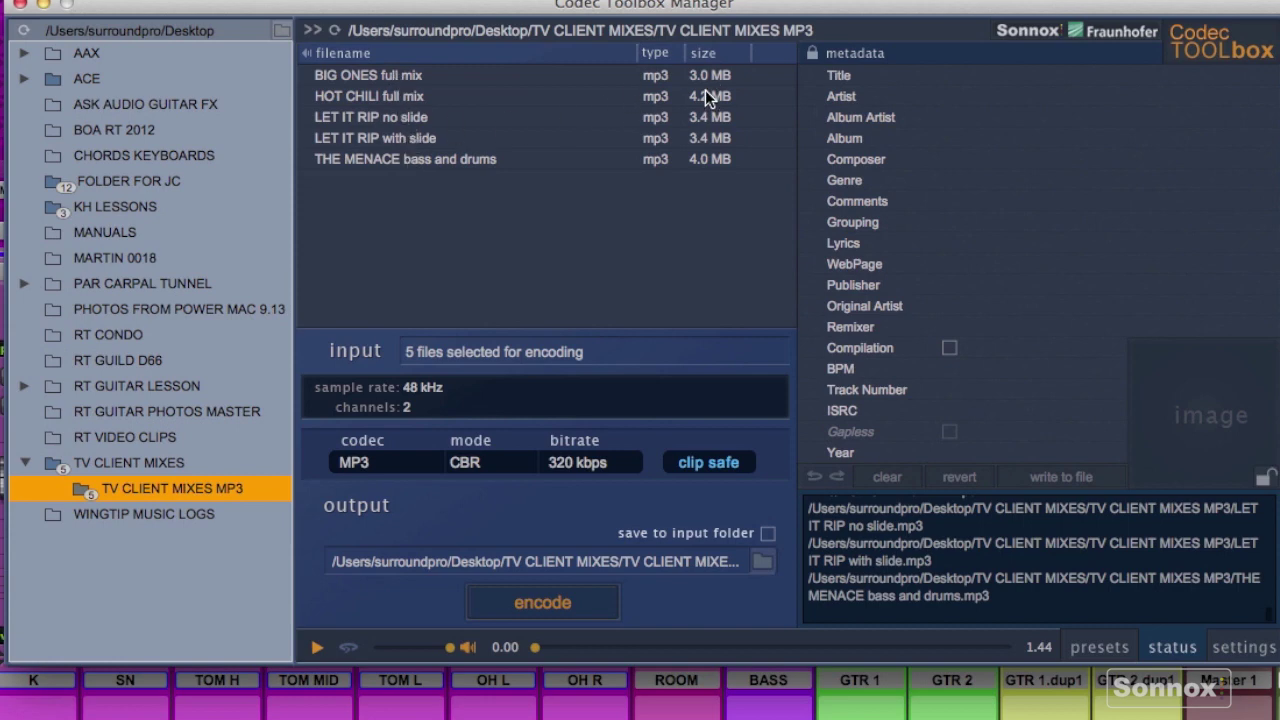
left_click_drag(612, 8, 581, 62)
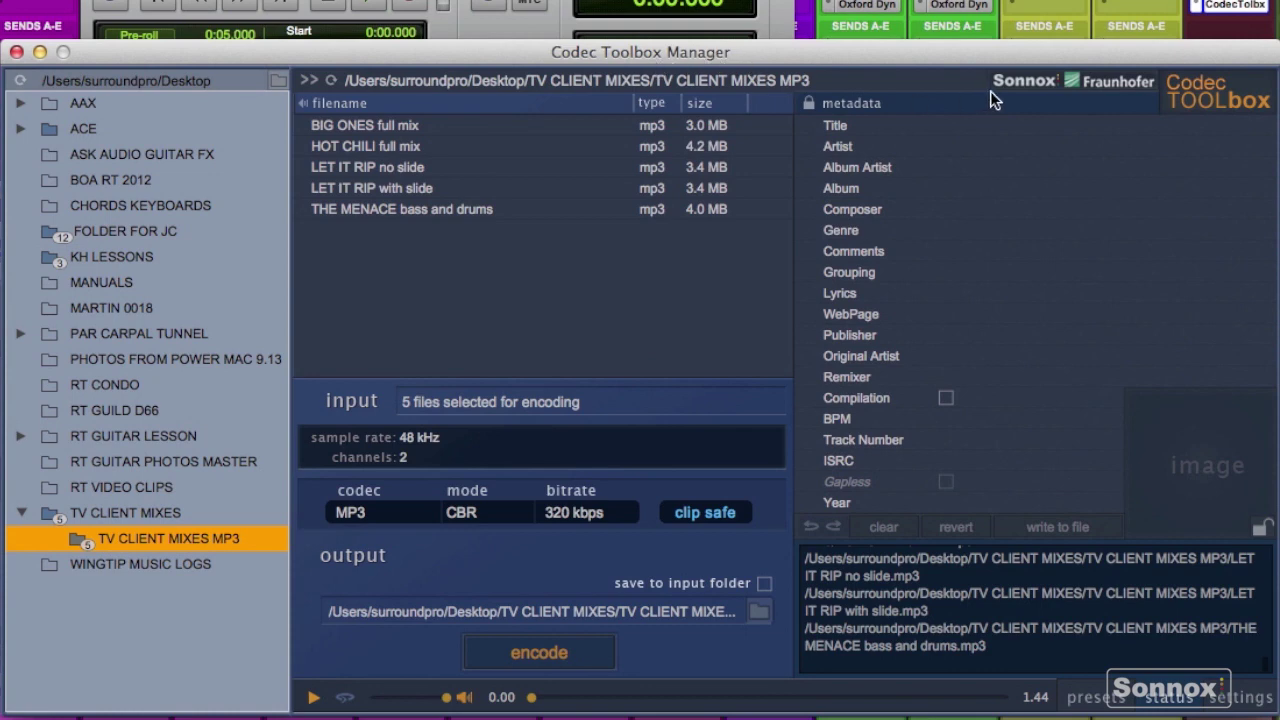